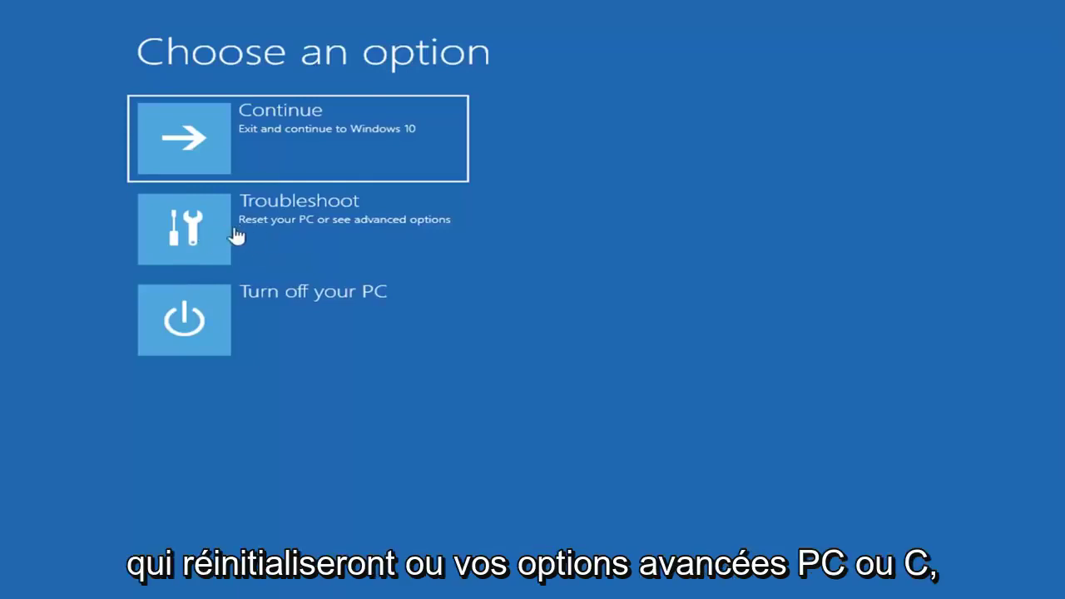
# Try to run System Restore from the advanced troubleshooting options, and cancel it.
pyautogui.click(274, 237)
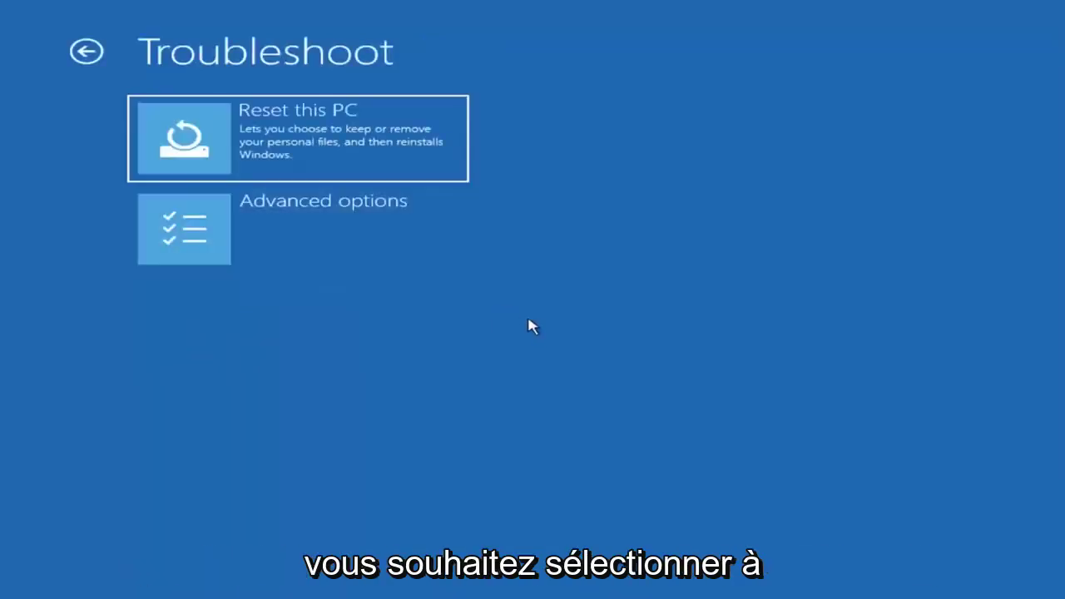
pyautogui.click(230, 249)
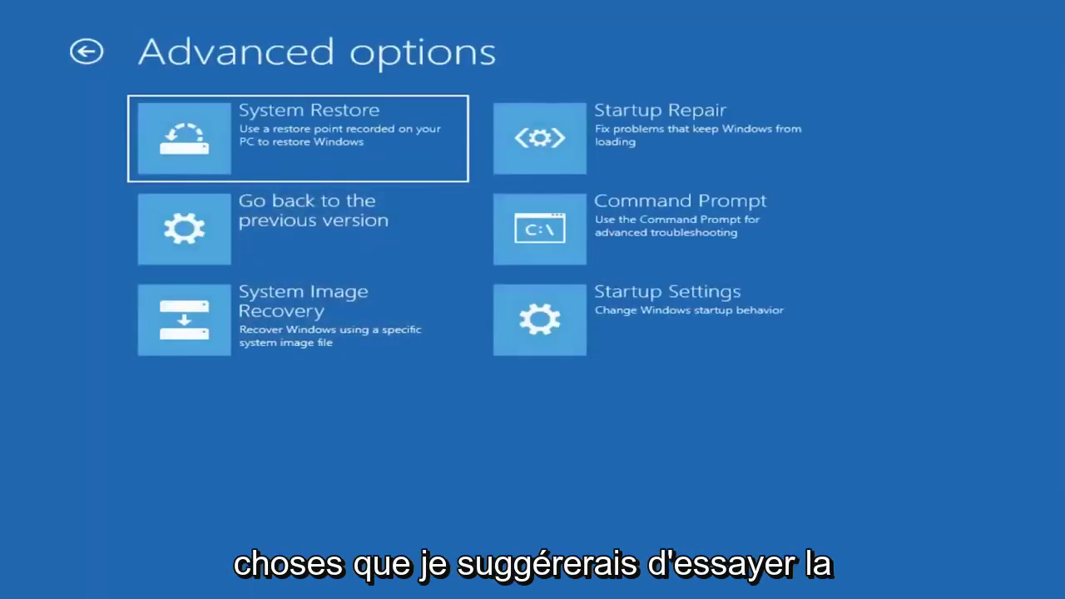
pyautogui.click(240, 154)
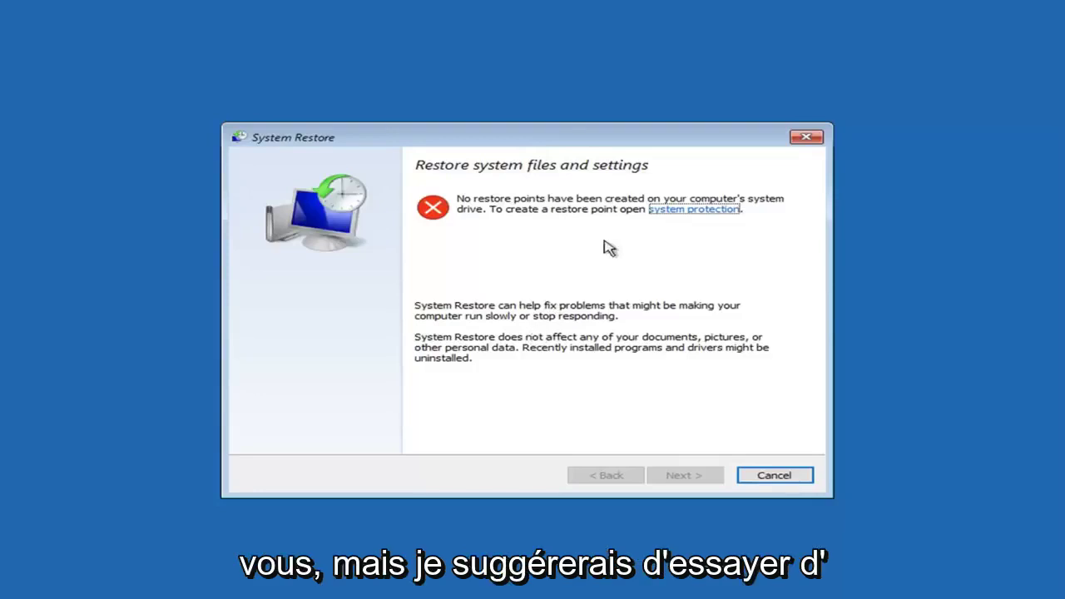
pyautogui.click(757, 476)
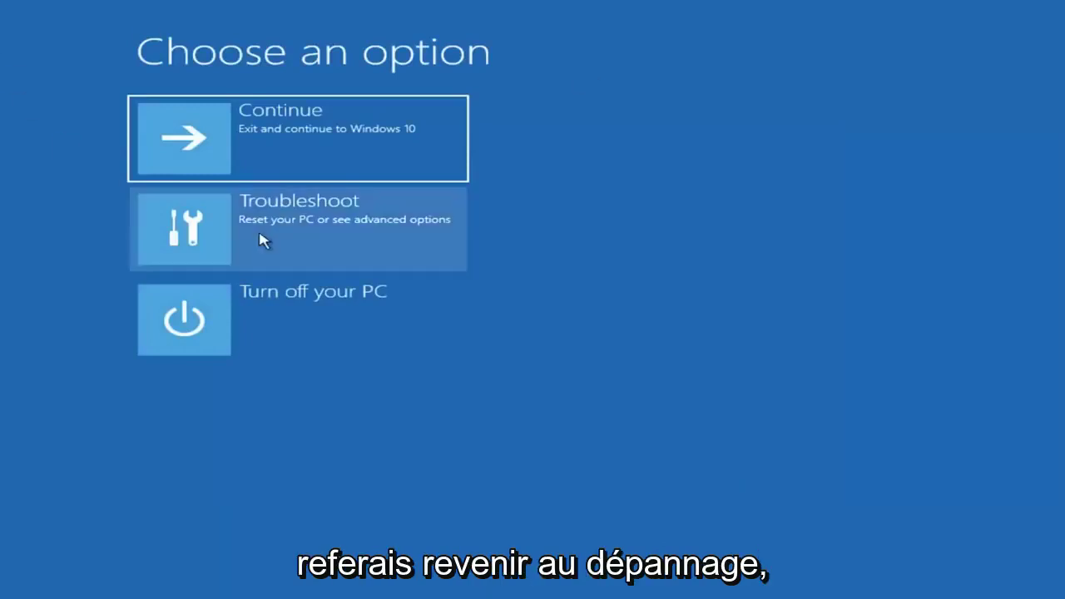
# Open the Command Prompt from the advanced troubleshooting options.
pyautogui.click(296, 232)
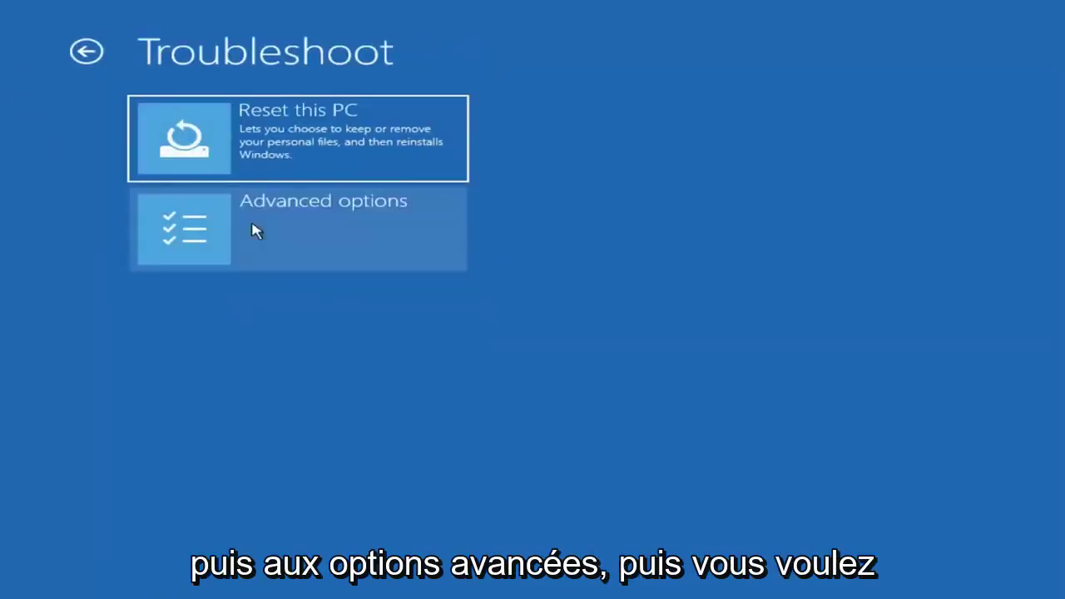
pyautogui.click(254, 230)
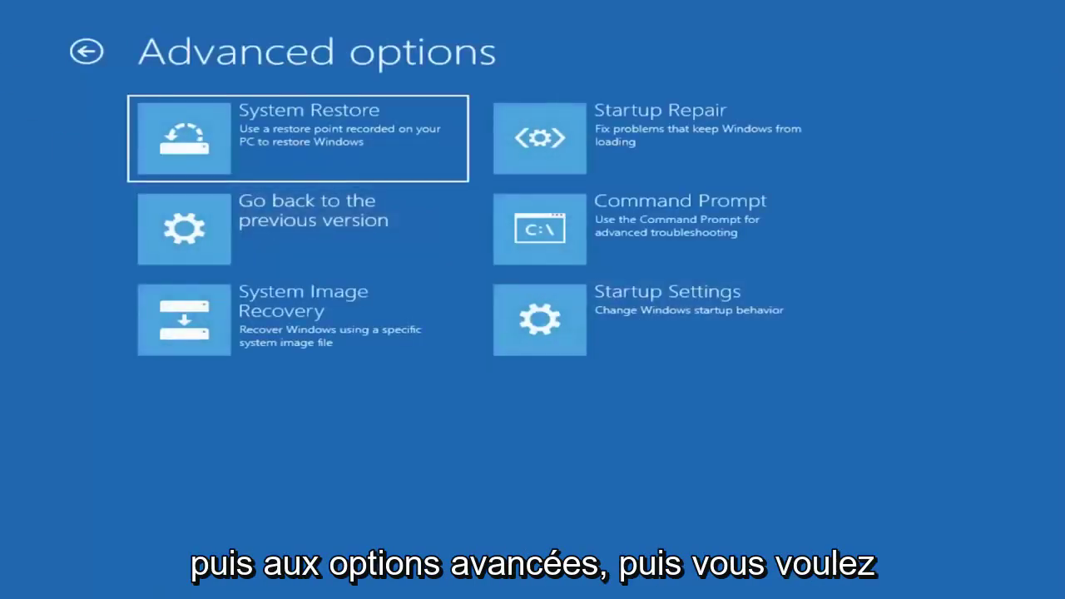
pyautogui.click(593, 235)
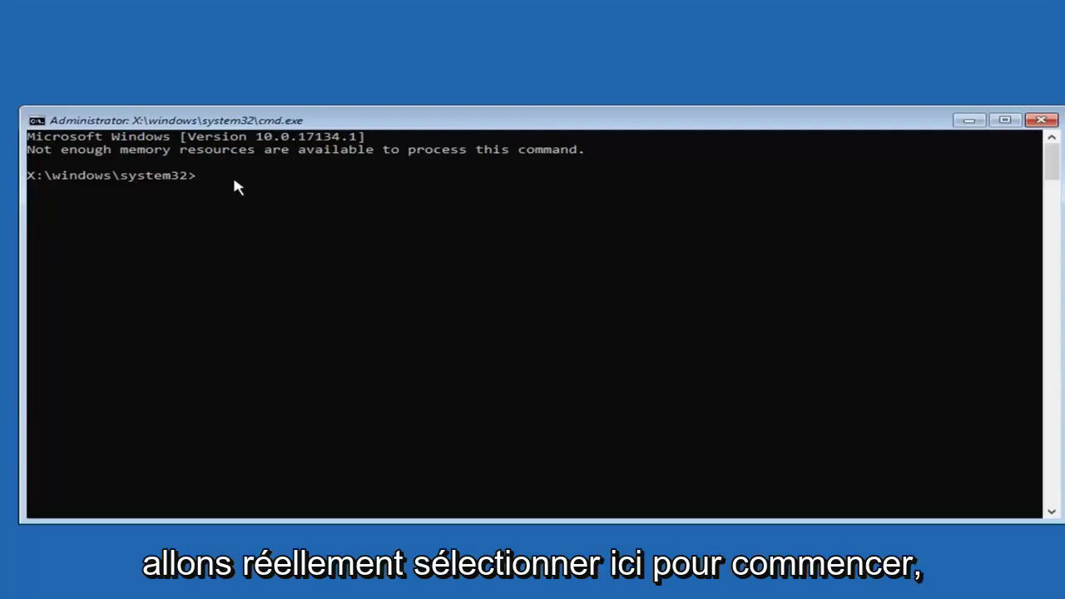
# Switch to drive C: and list its contents with dir.
pyautogui.write('C')
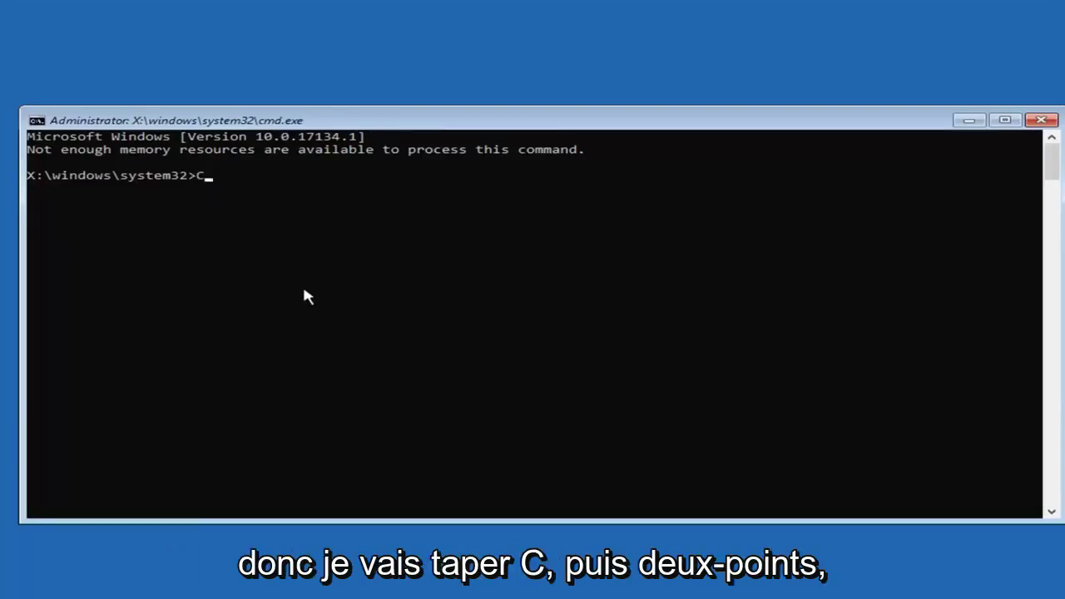
pyautogui.write(':')
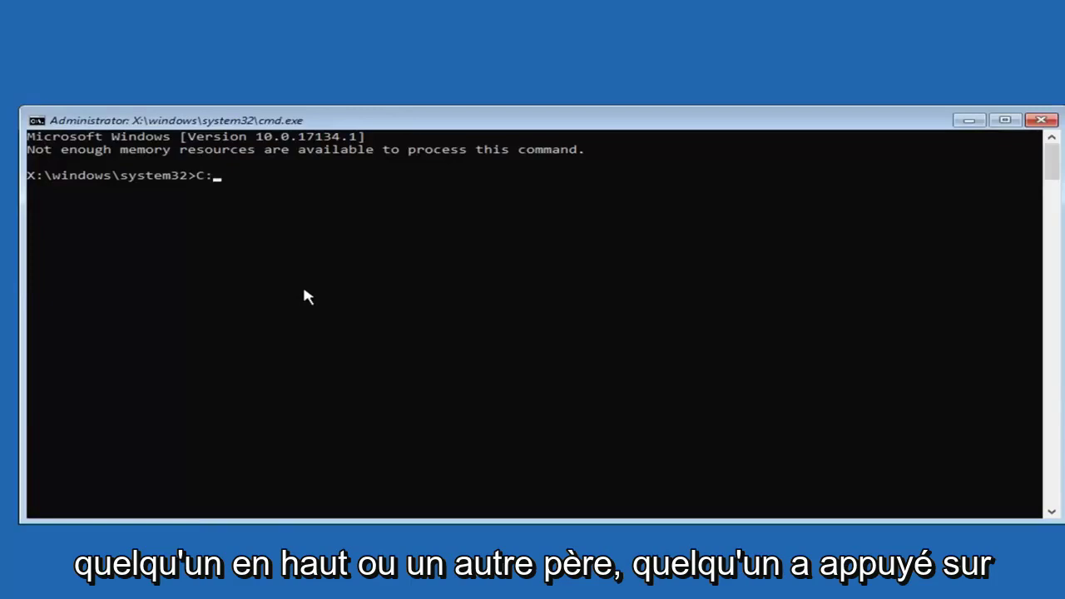
pyautogui.press('Return')
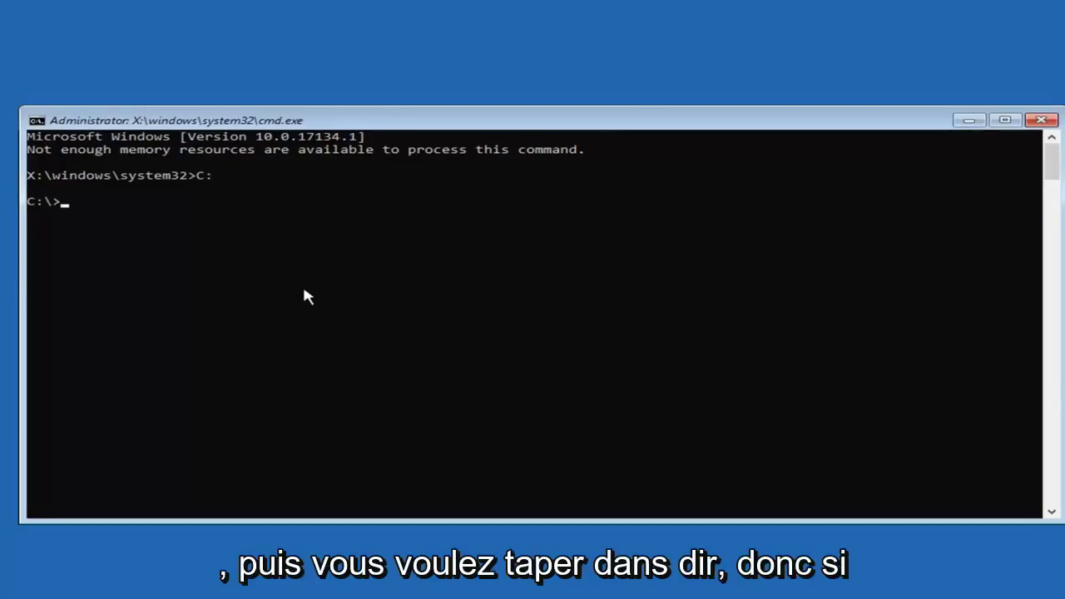
pyautogui.write('dir')
pyautogui.press('Return')
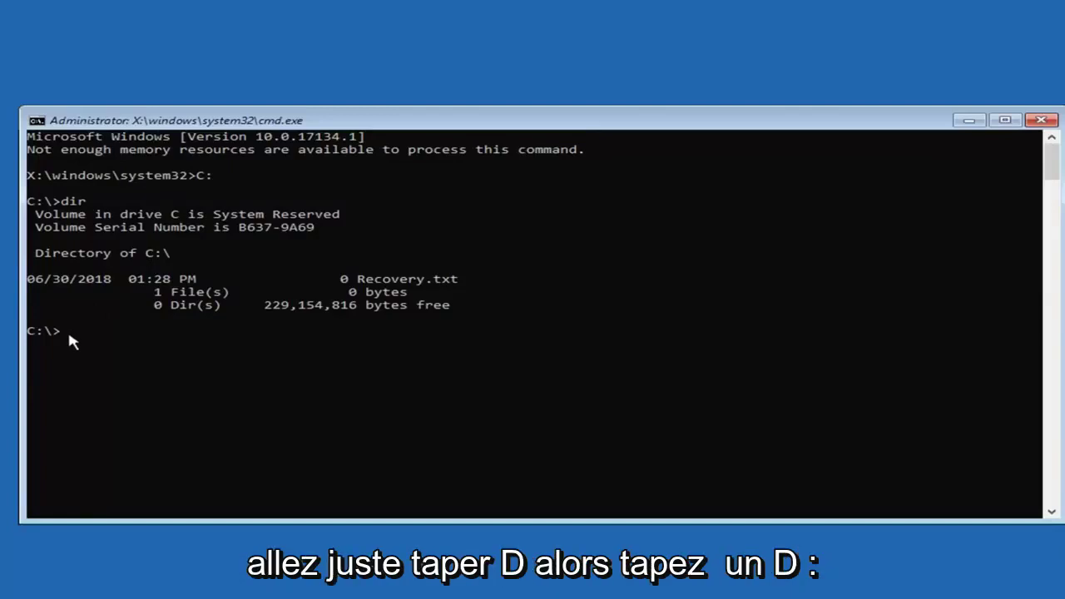
# Switch to drive D: and list its contents with dir.
pyautogui.write('D')
pyautogui.press('BackSpace')
pyautogui.write('D:')
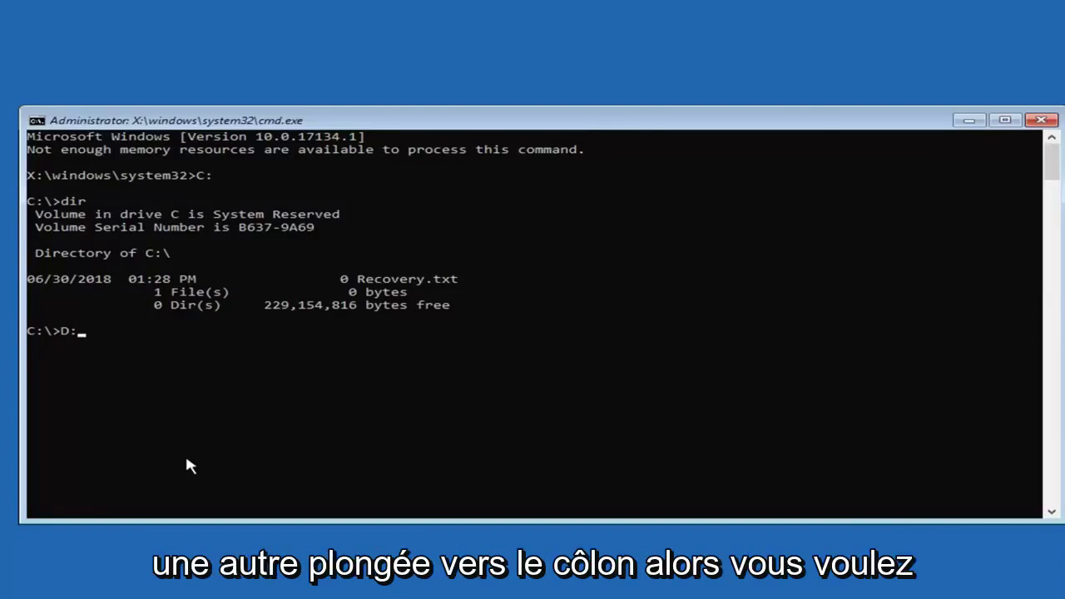
pyautogui.press('Return')
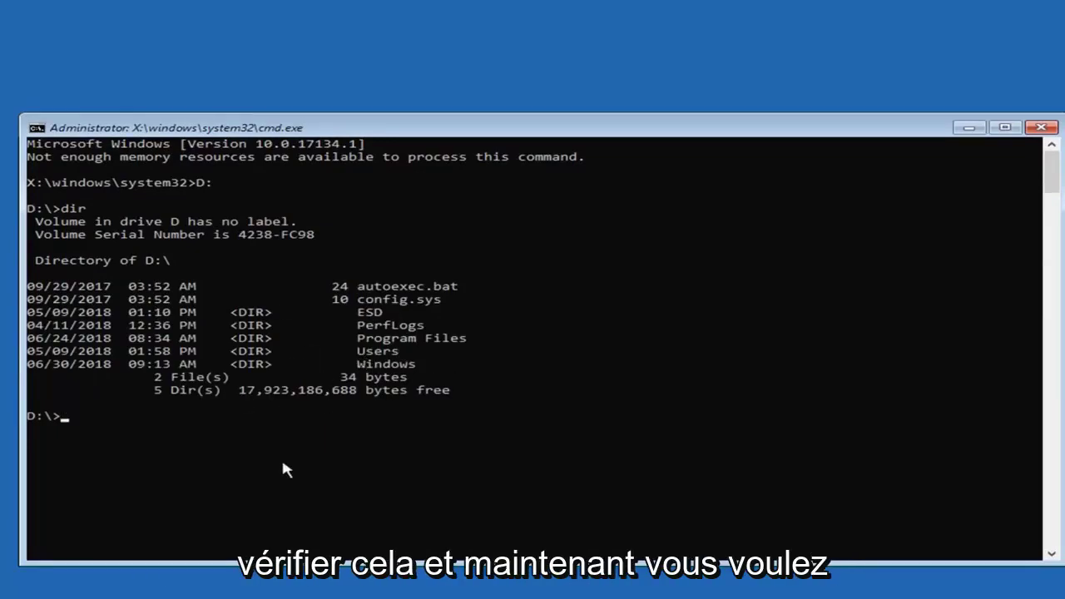
# Scan the system files from drive D: with the command sfc /scannow.
pyautogui.write('sfc')
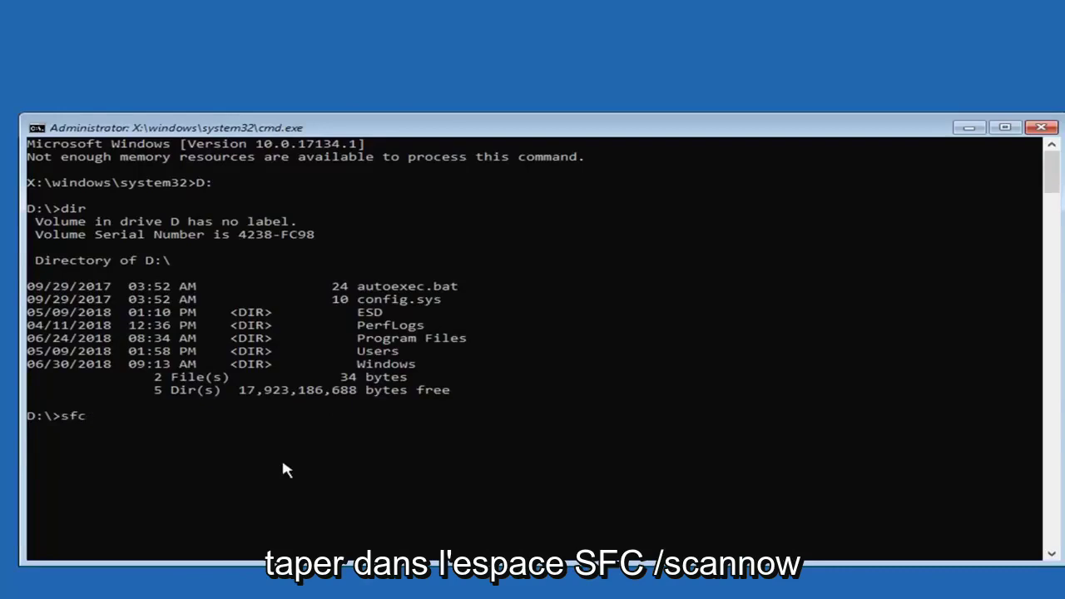
pyautogui.write(' /scannow')
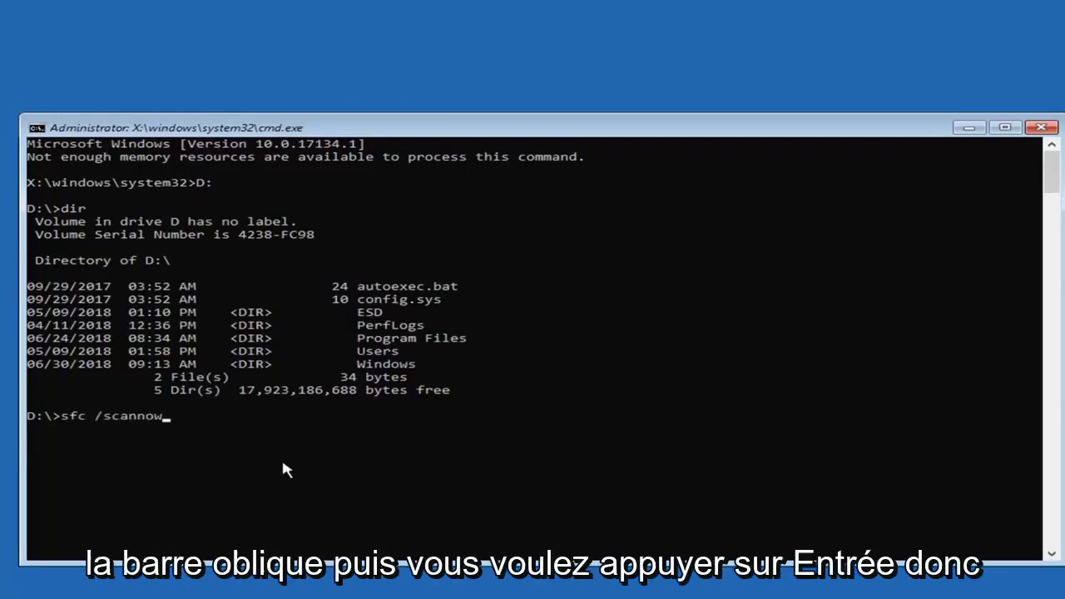
pyautogui.press('Return')
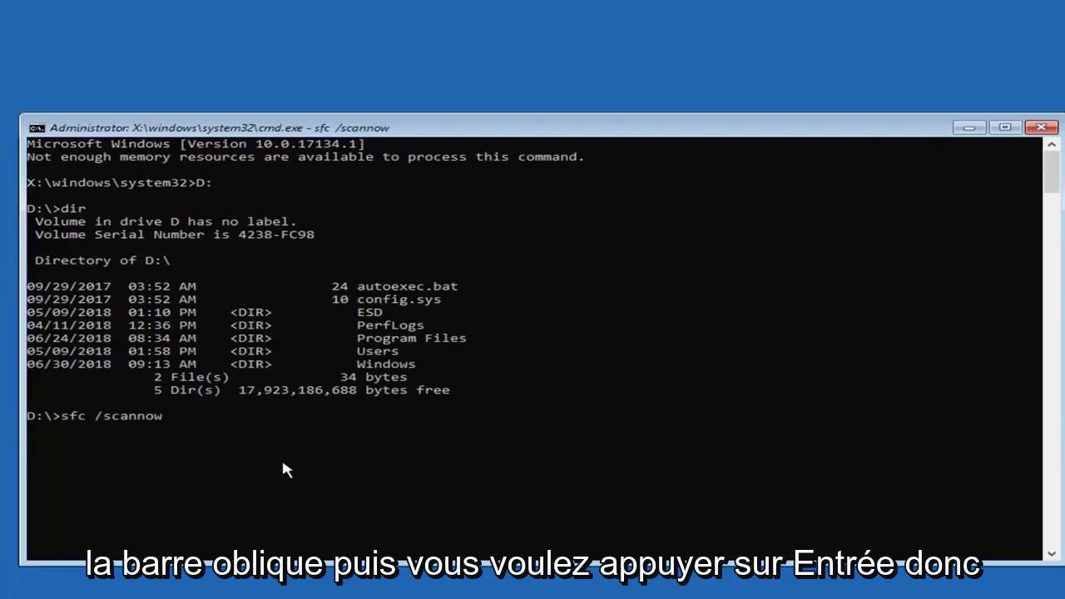
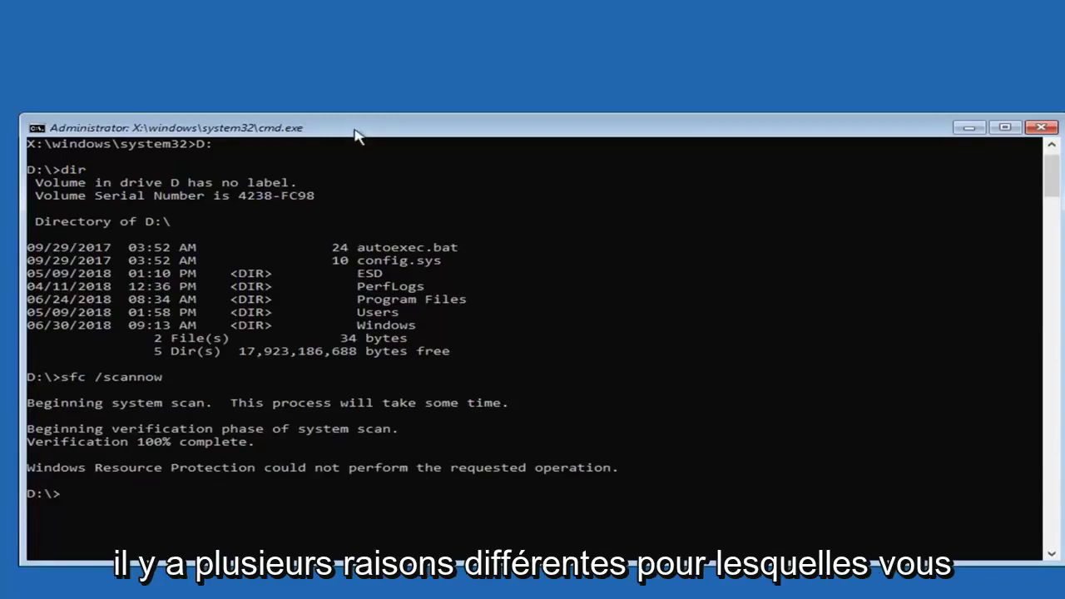
# Run the image repair command dism /online/cleanup-image /restorehealth from drive D: and close the Command Prompt.
pyautogui.moveTo(351, 130); pyautogui.dragTo(340, 109)
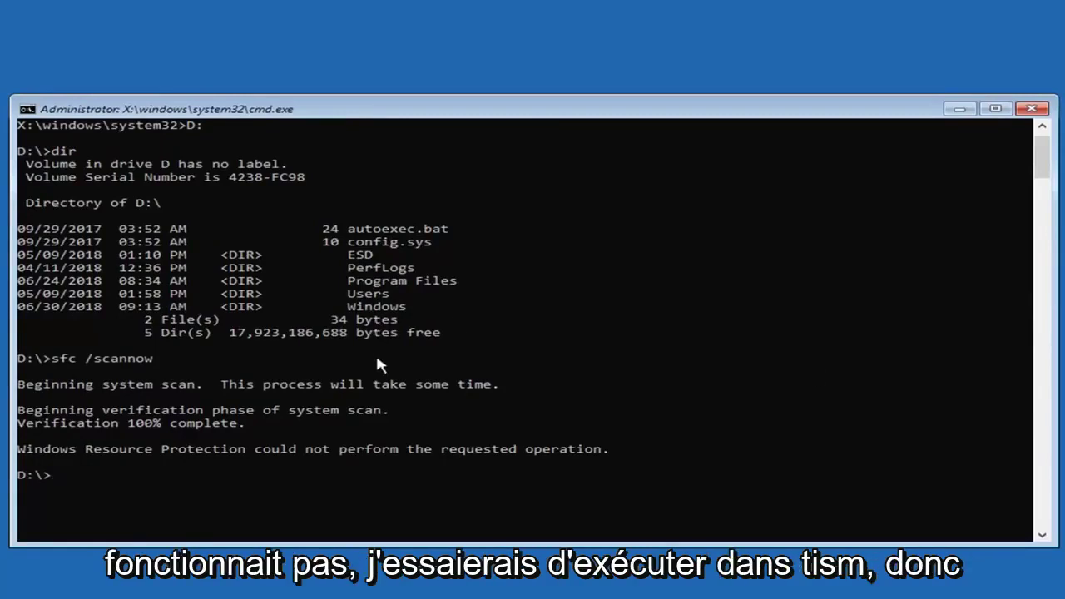
pyautogui.write('dism')
pyautogui.press('Escape')
pyautogui.write('dism')
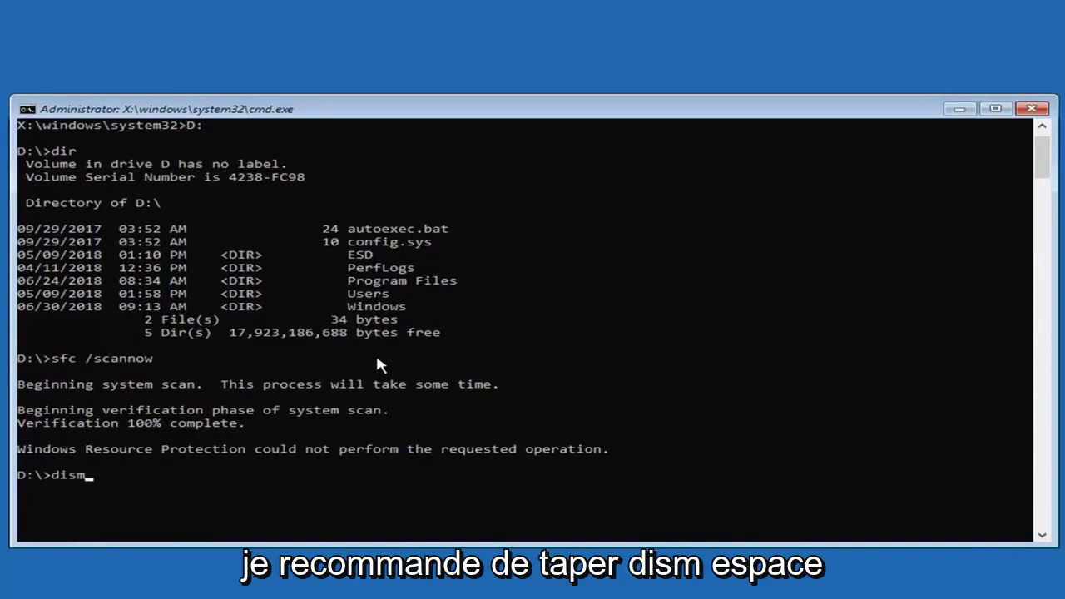
pyautogui.write(' /online')
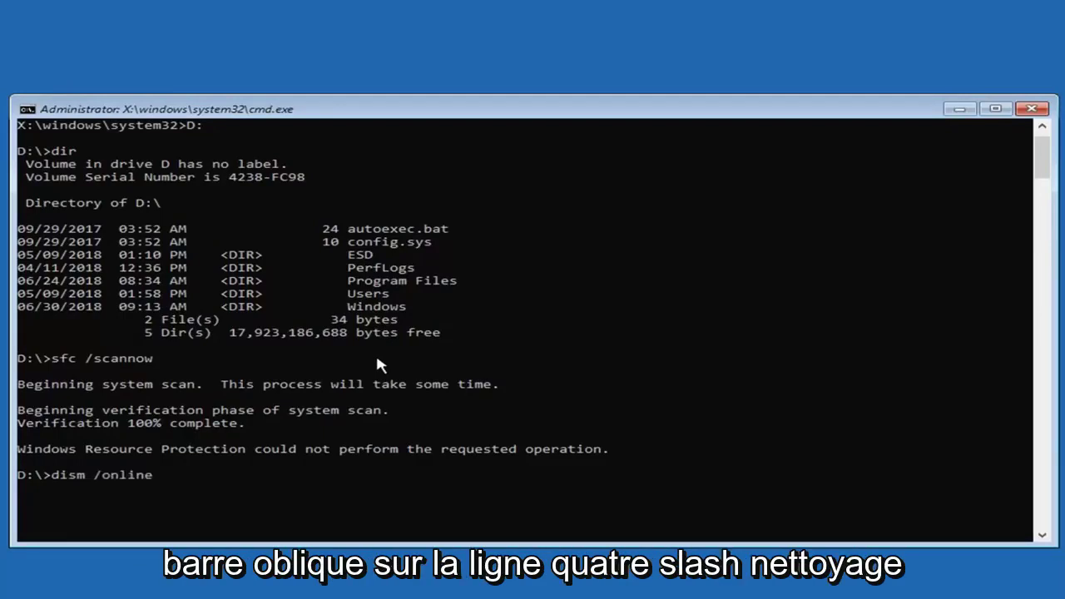
pyautogui.write('/cleanup-imag')
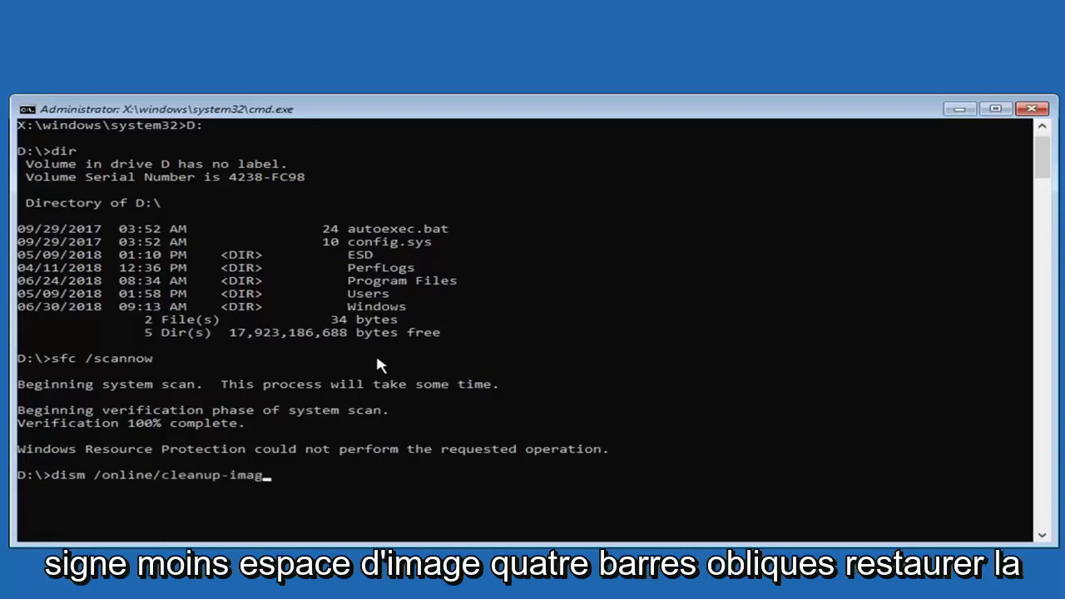
pyautogui.write('e /')
pyautogui.write('restore')
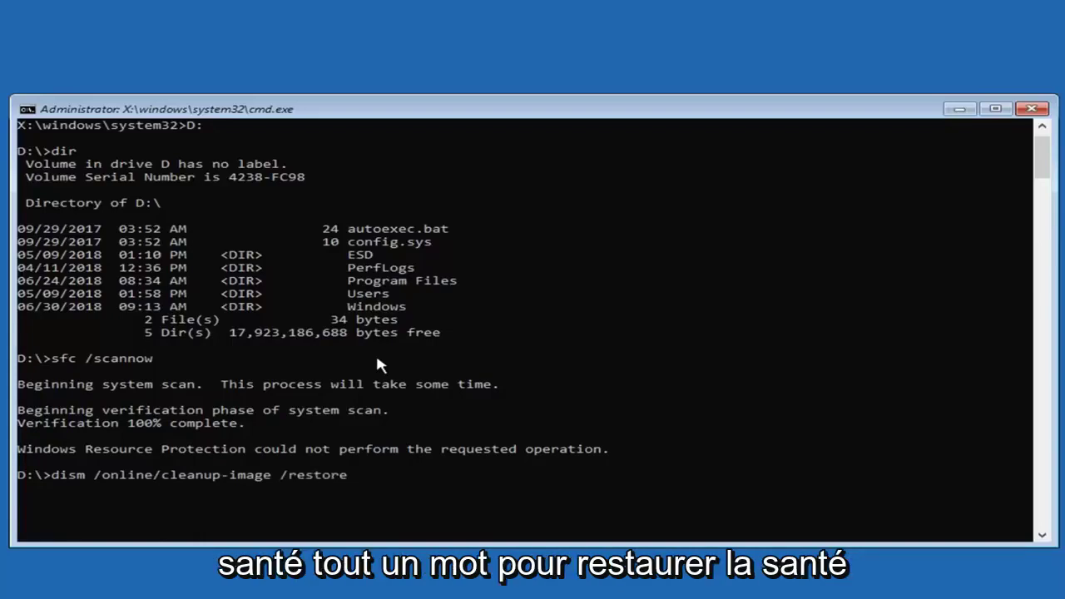
pyautogui.write('health')
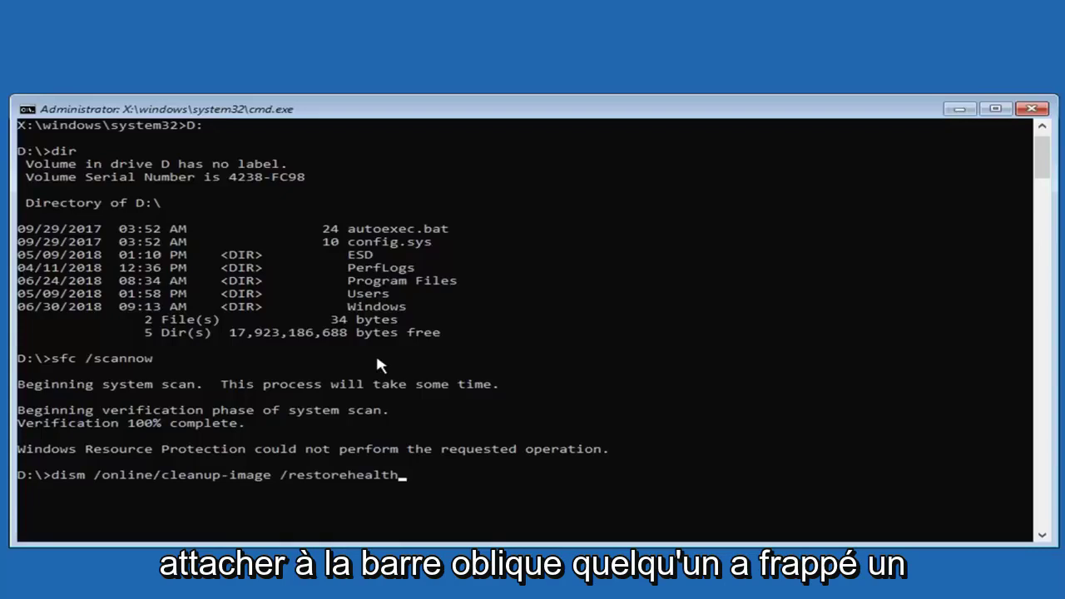
pyautogui.press('Return')
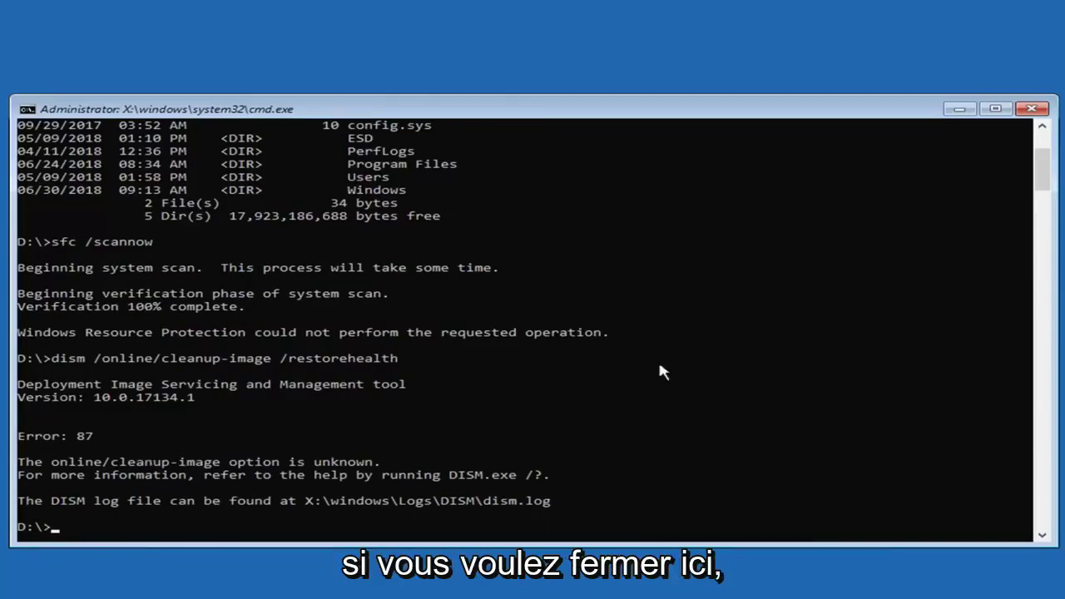
pyautogui.click(1032, 109)
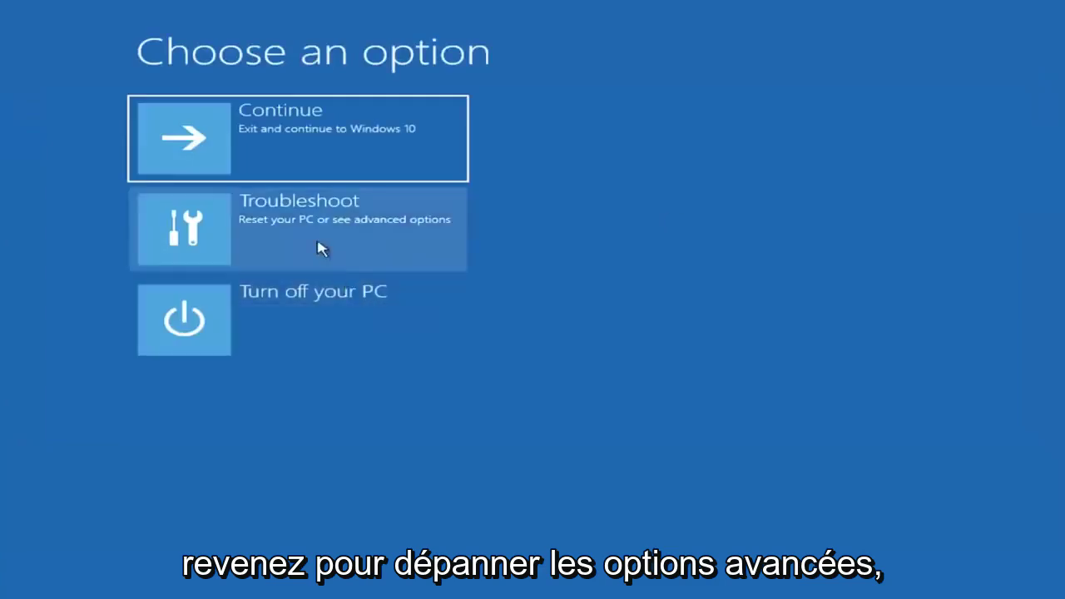
# Start going back to the previous Windows version from the advanced troubleshooting options.
pyautogui.click(314, 243)
pyautogui.click(282, 238)
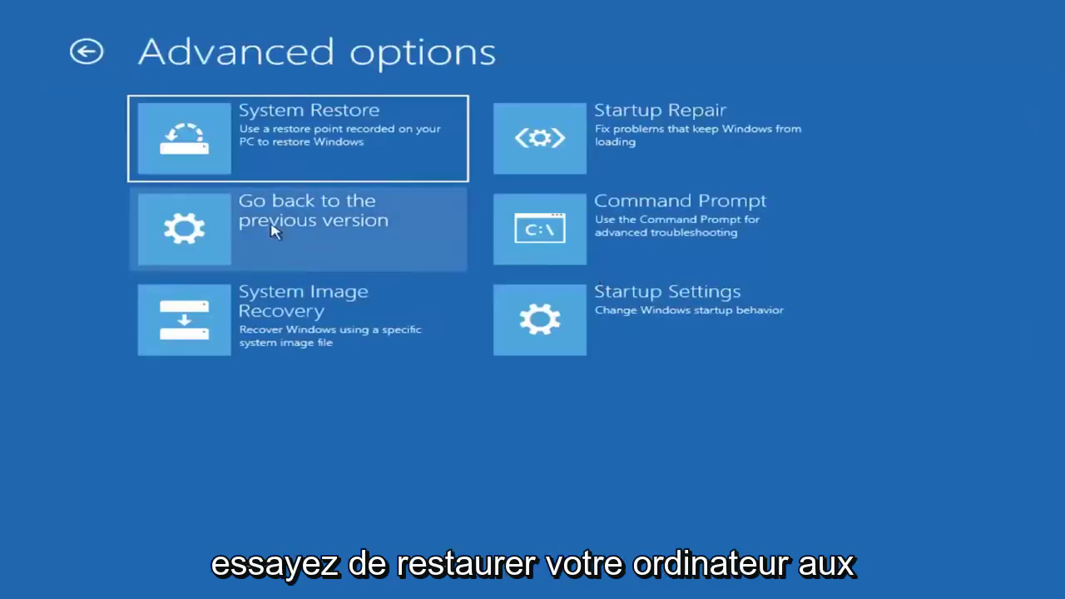
pyautogui.click(308, 247)
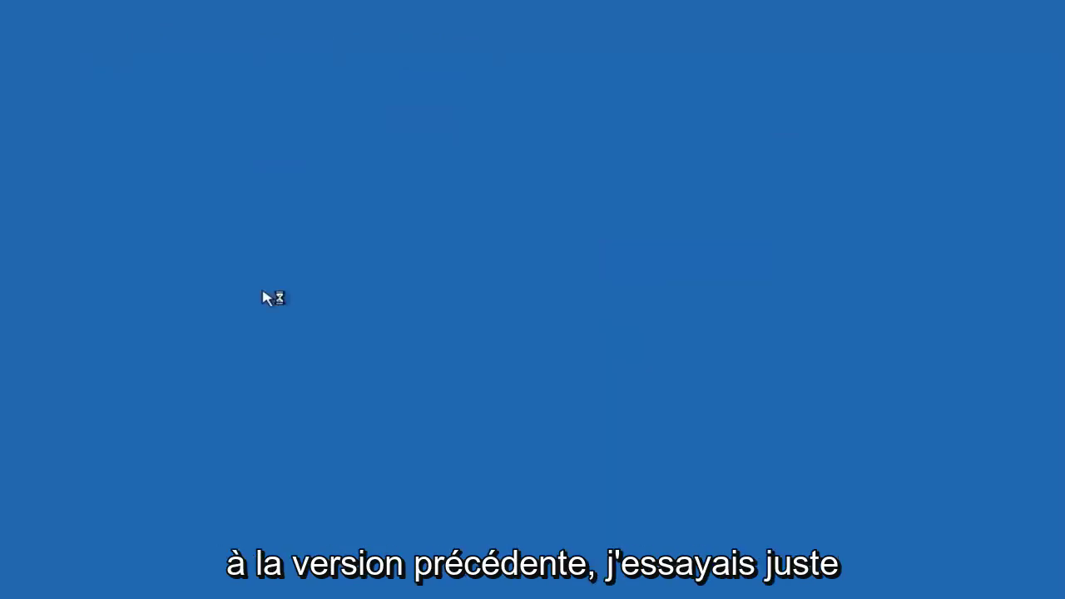